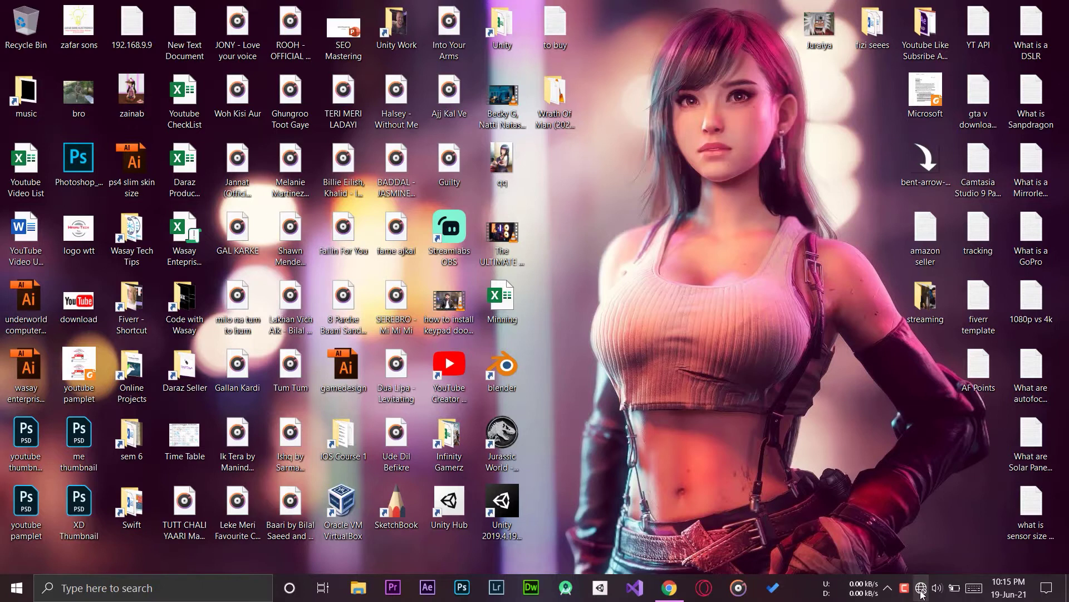
Step: Restore the Chrome window showing Sony's Imaging Edge Desktop download page
click(670, 588)
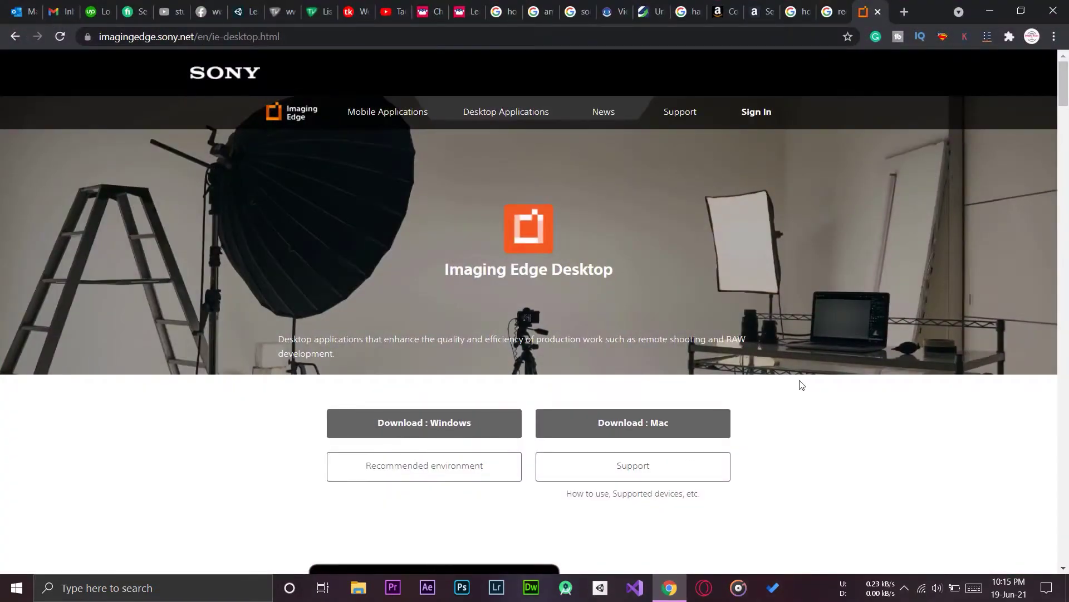
Step: Download the Windows installer ied_1_1_00.exe (83.712 MB) from the Imaging Edge Desktop page
scroll(801, 384, down, 1)
scroll(801, 384, up, 1)
scroll(801, 384, down, 3)
scroll(642, 349, up, 2)
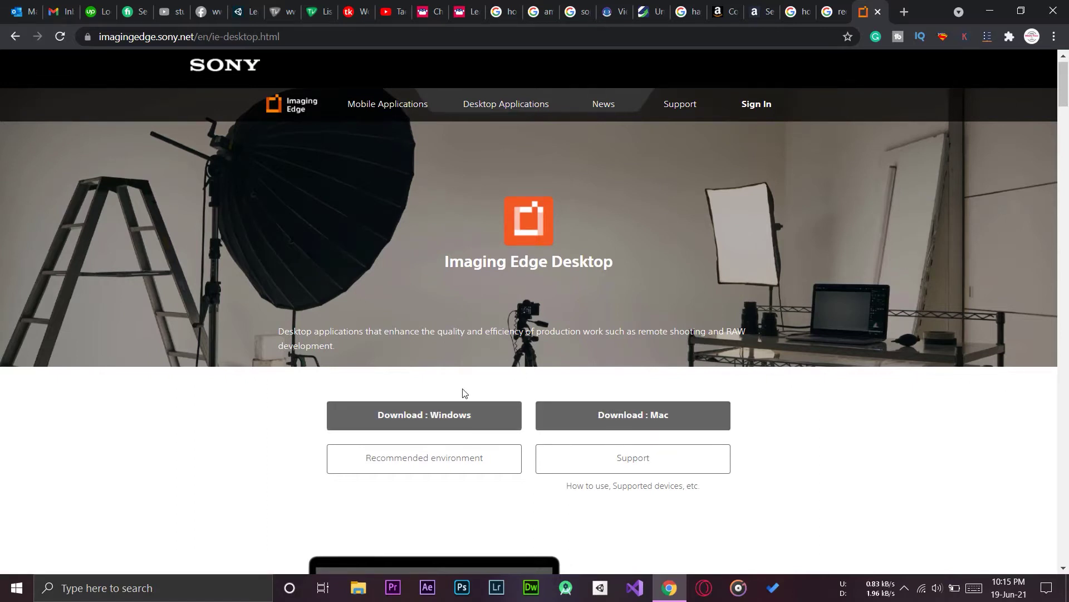
click(437, 416)
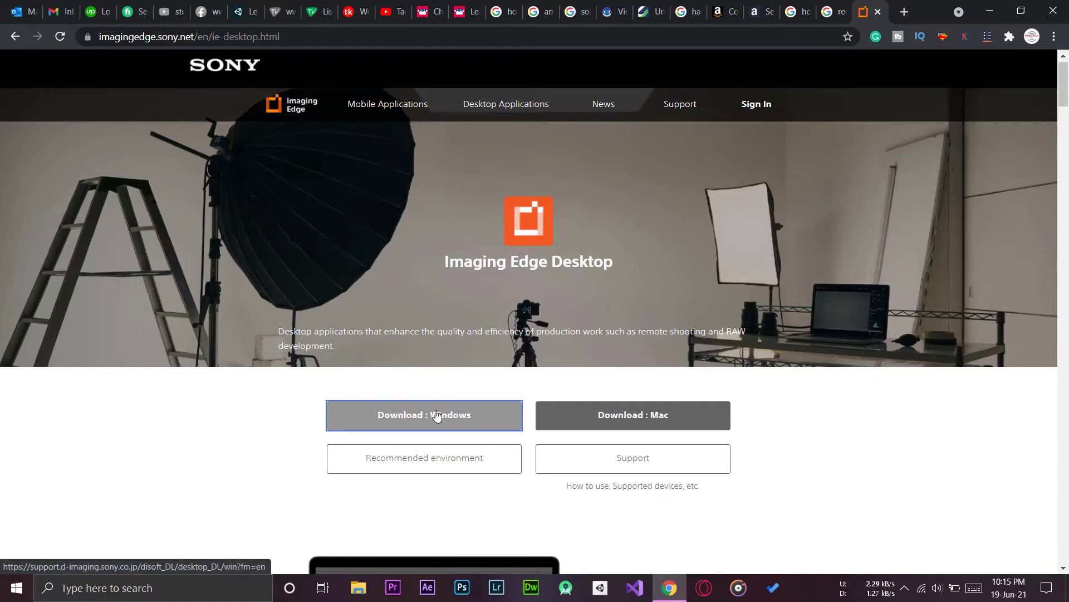
click(437, 415)
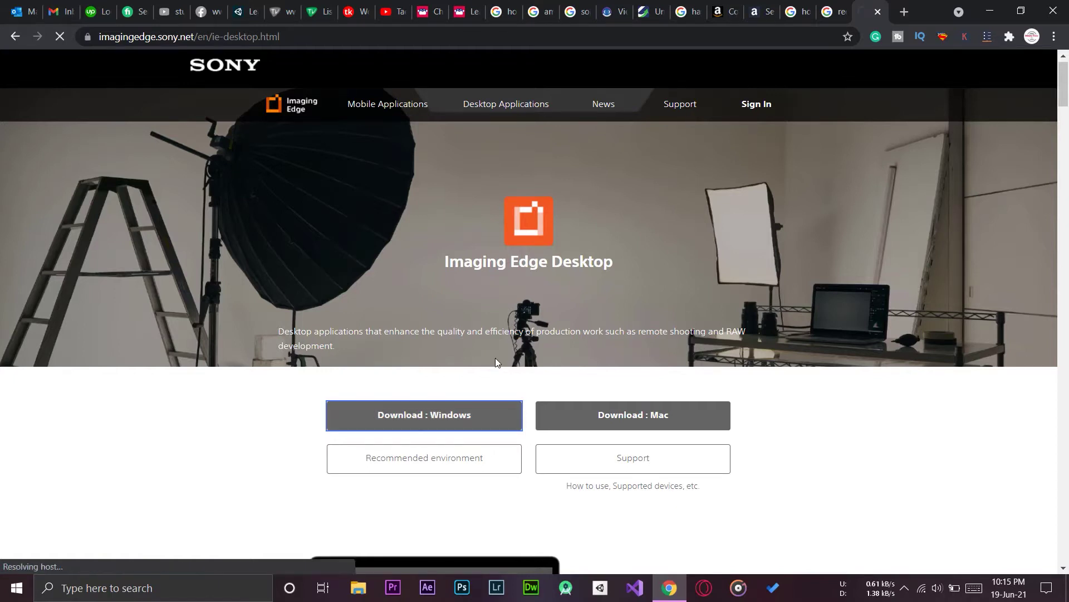
scroll(495, 362, down, 2)
scroll(560, 279, up, 2)
scroll(576, 376, down, 2)
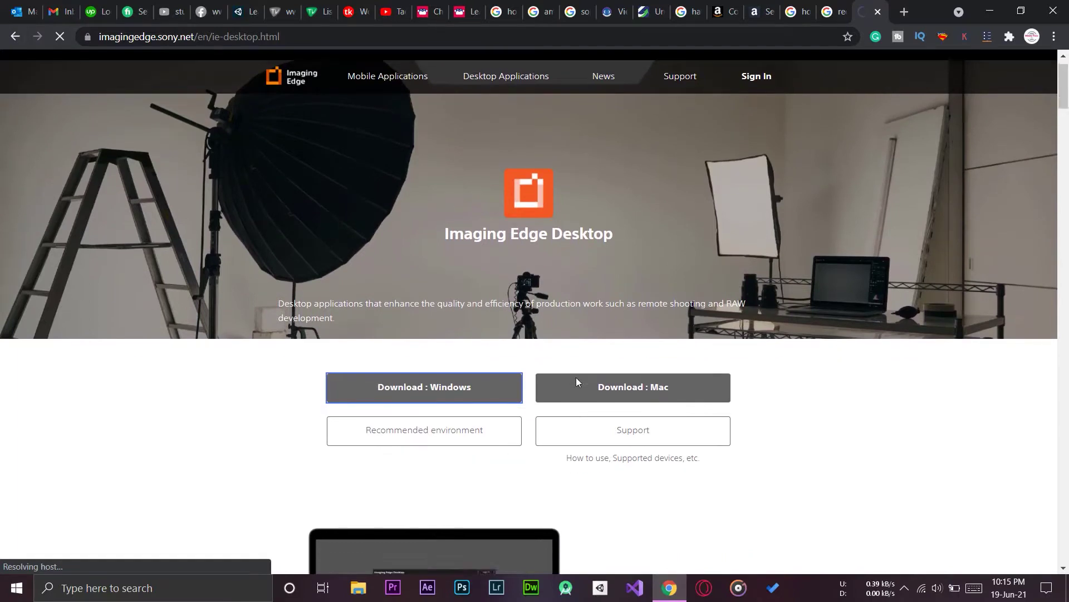
scroll(576, 382, up, 3)
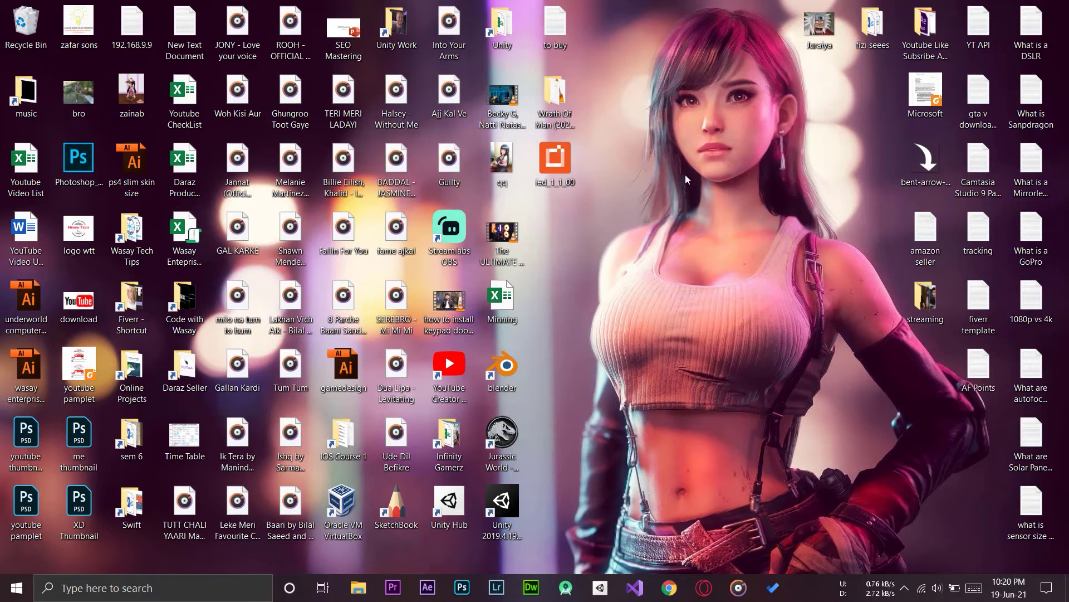
Step: Run ied_1_1_00 as administrator, install in English to the default folder, and select the new shortcut
right_click(550, 165)
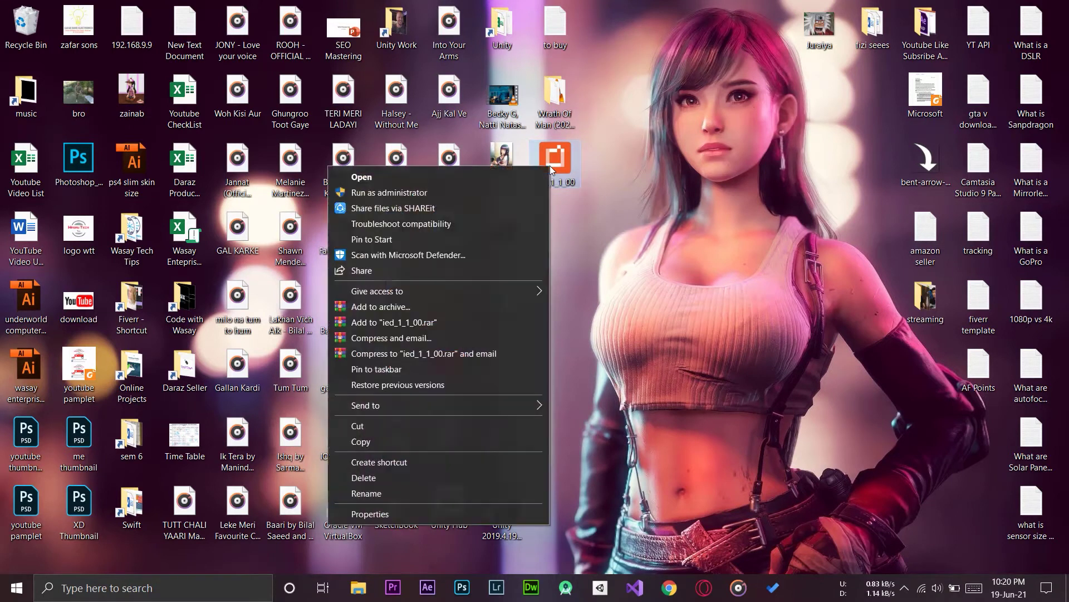
click(504, 190)
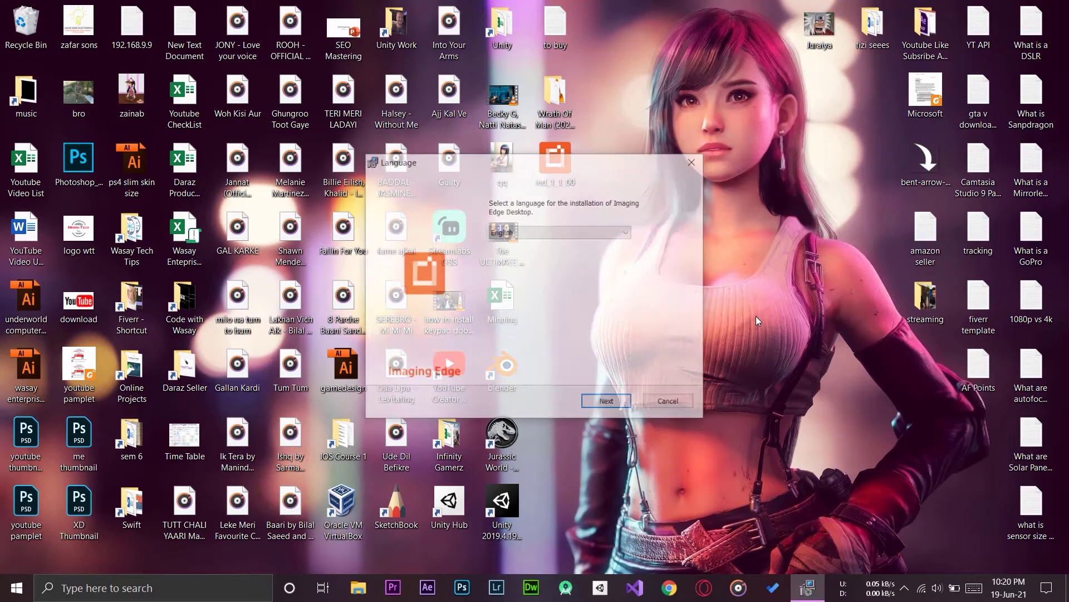
click(610, 404)
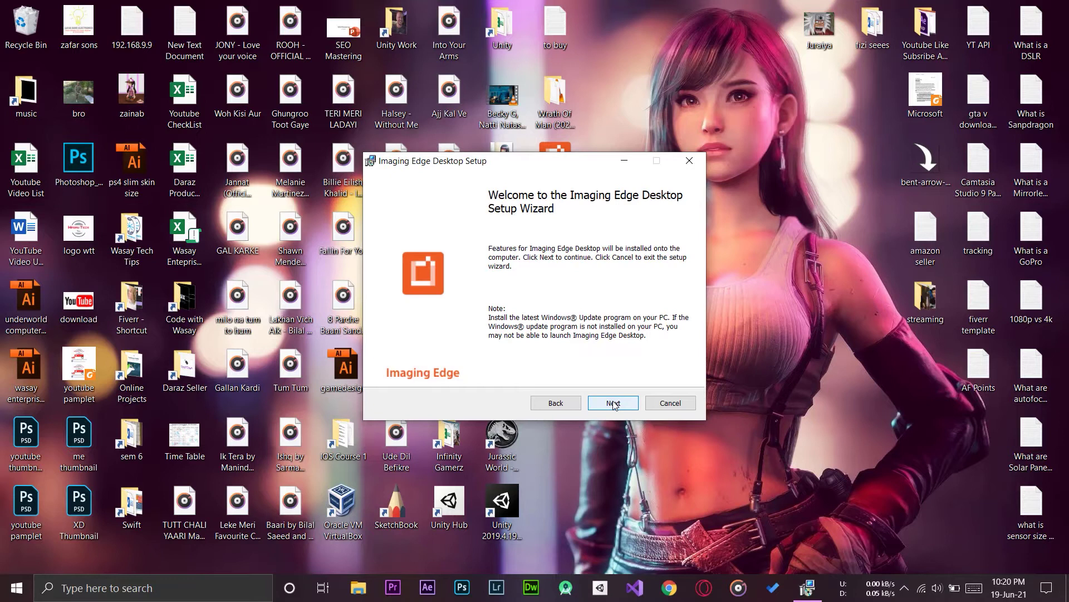
click(613, 404)
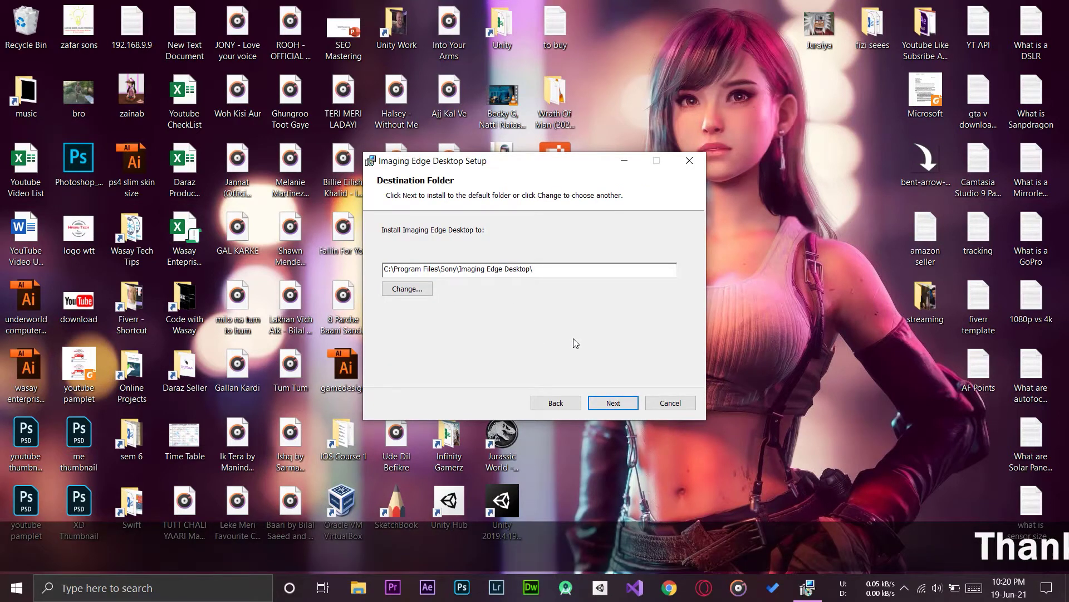
click(622, 403)
click(622, 403)
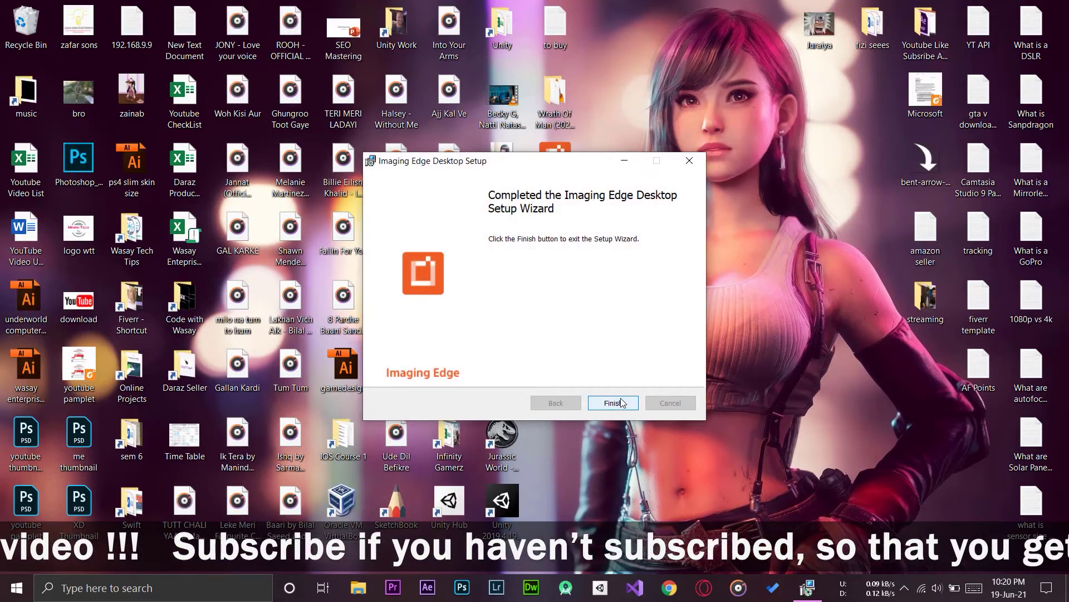
click(622, 403)
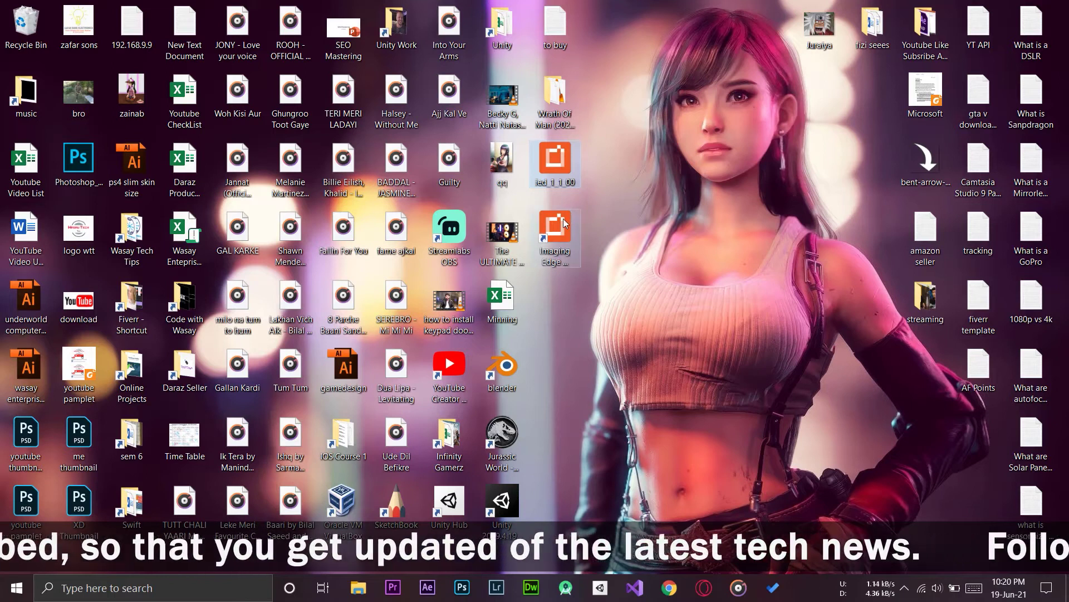
click(555, 232)
Step: Launch Imaging Edge Desktop, then download and run the IE320_2106a Remote/Viewer/Edit installer from Downloads
double_click(573, 239)
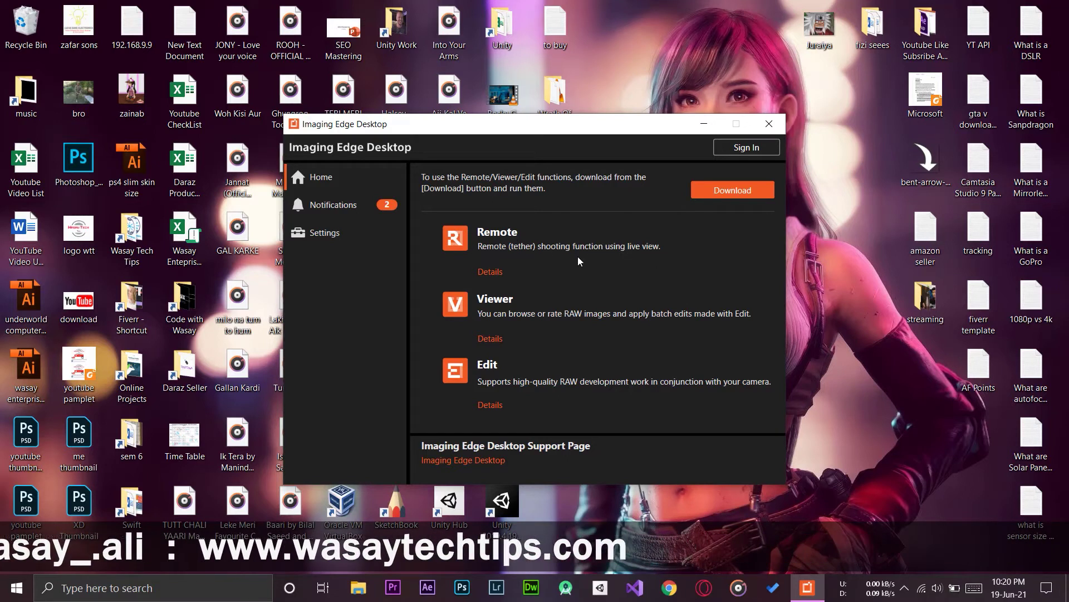
click(739, 190)
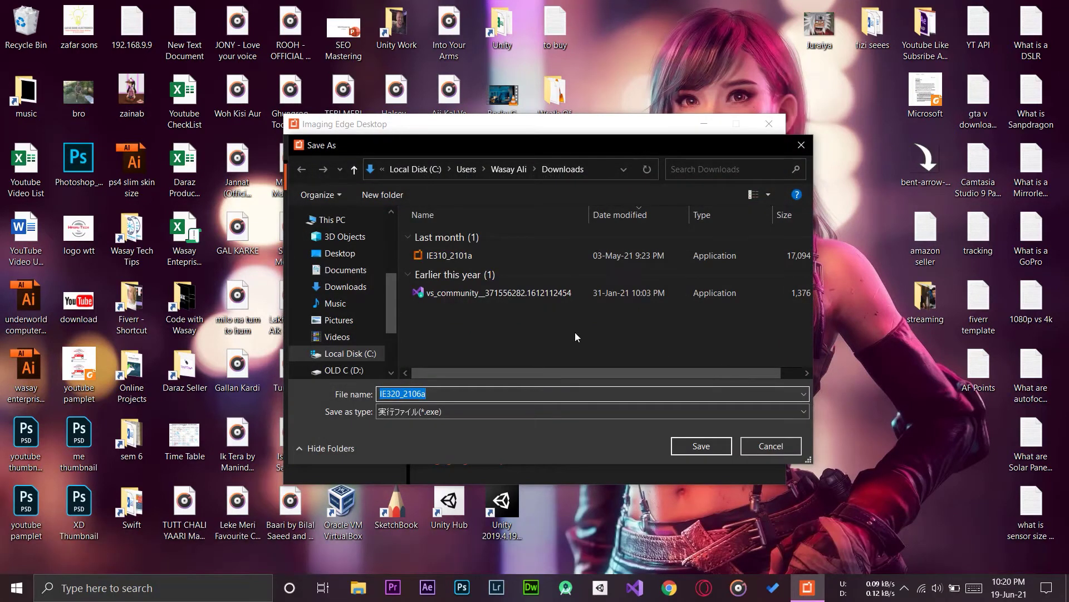
click(686, 445)
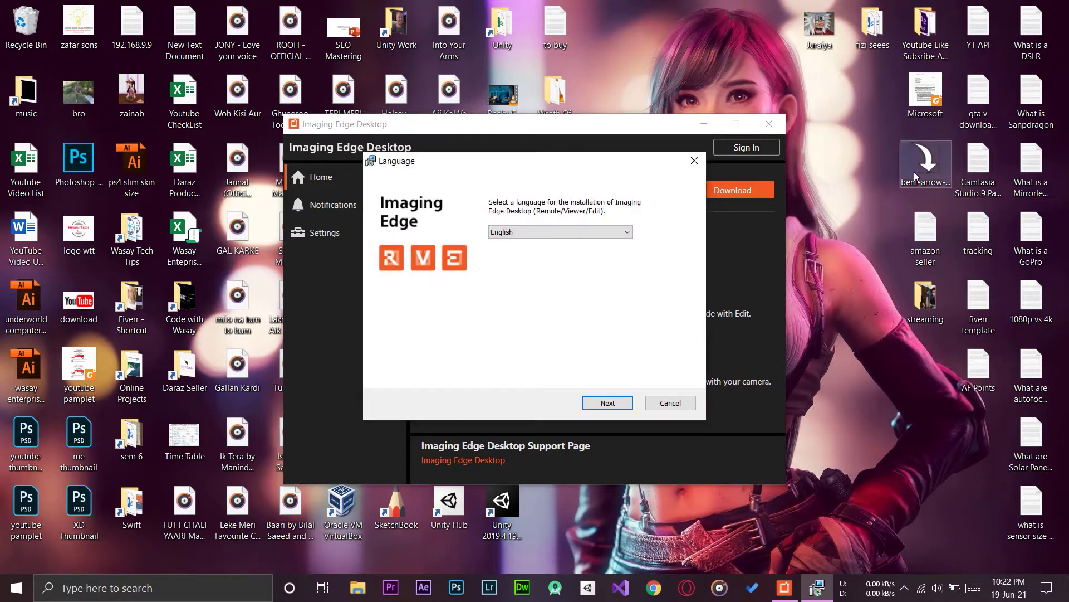
Step: Install Remote, Viewer and Edit in English to the default folder
click(605, 403)
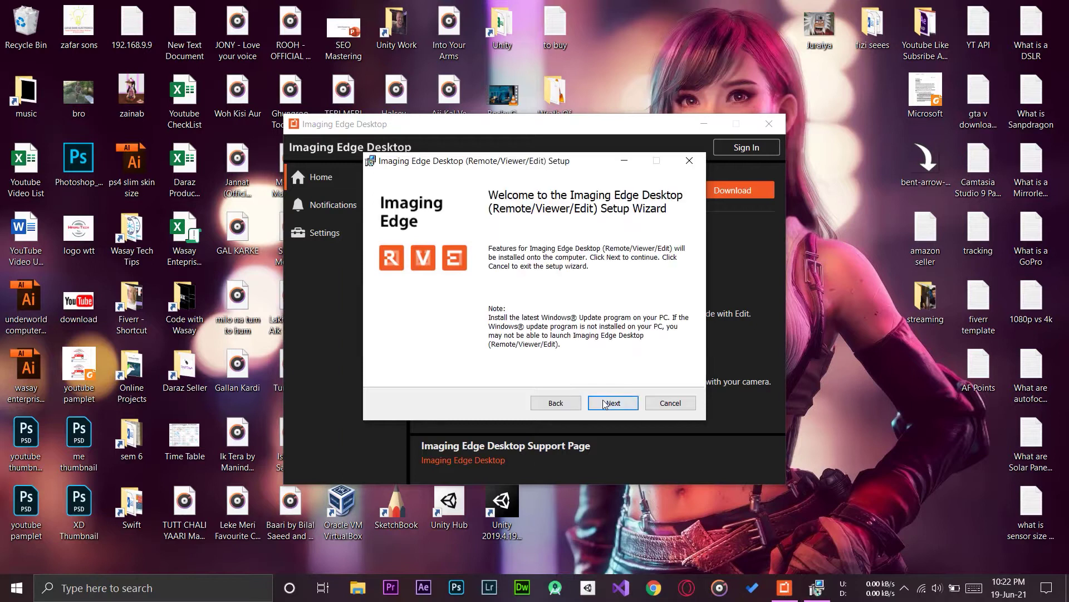
click(606, 405)
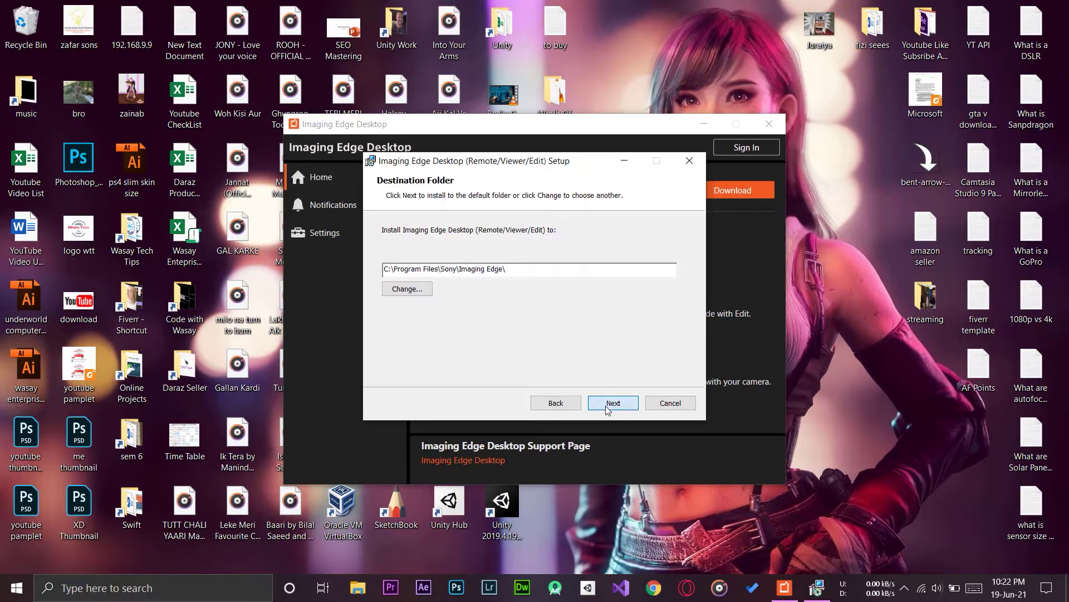
click(606, 405)
click(606, 405)
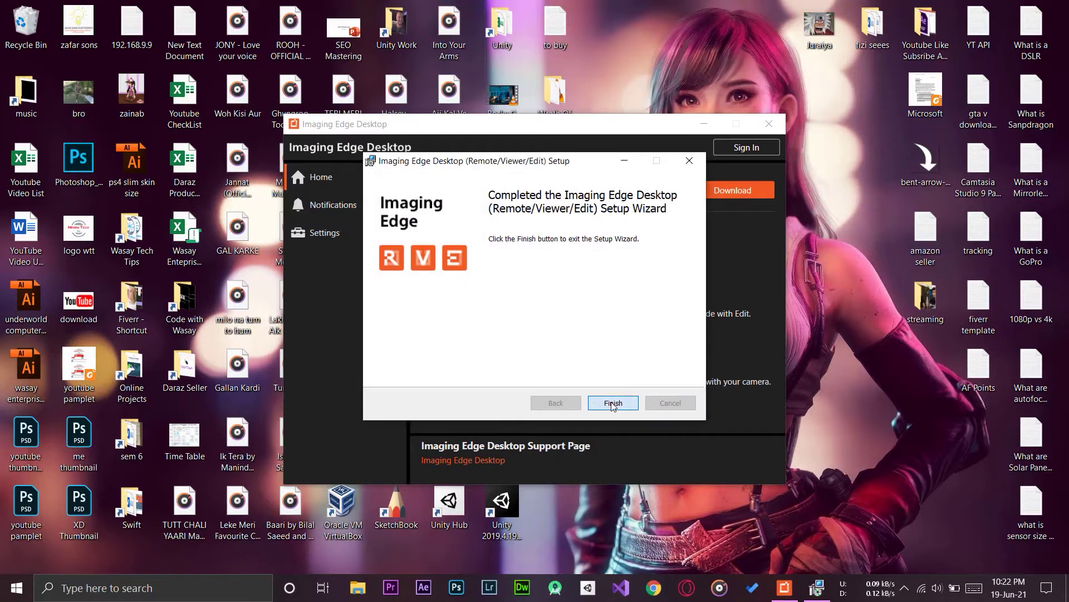
click(613, 403)
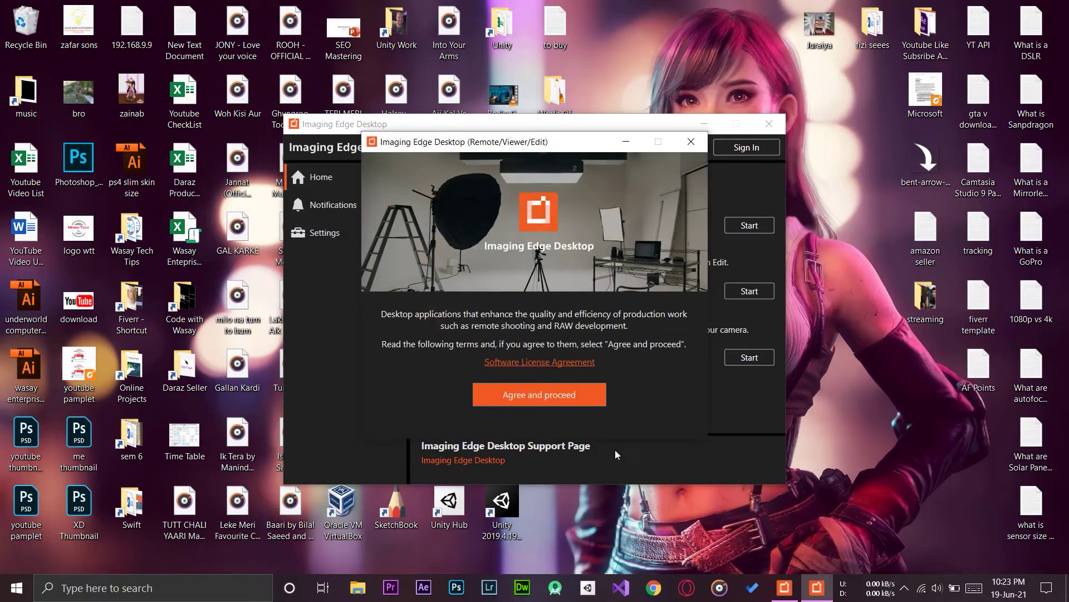
Step: Accept the license agreement and privacy policy to start the apps, then close the Viewer
click(550, 391)
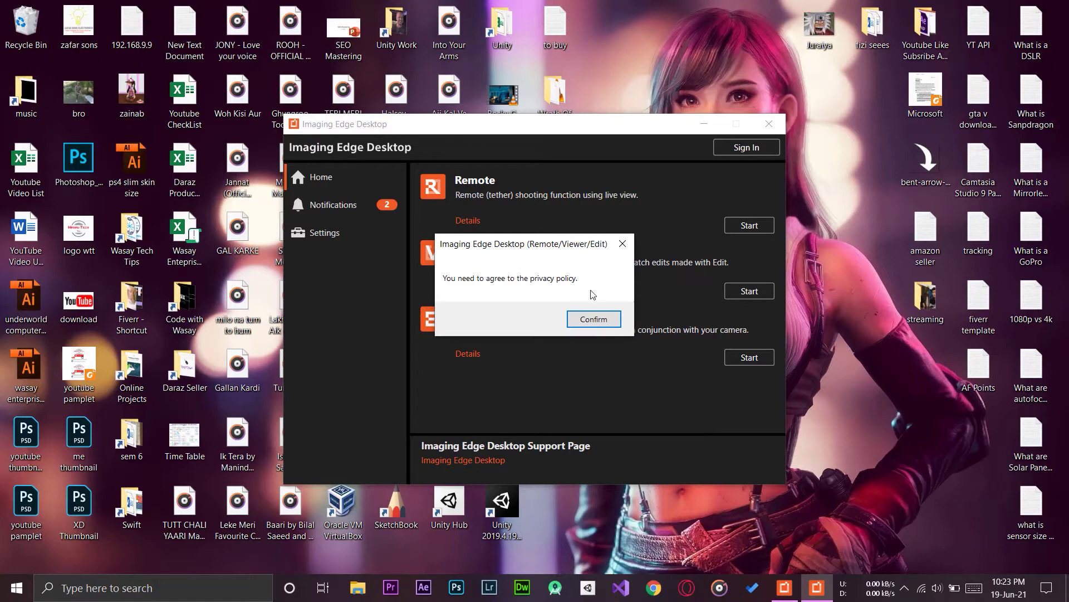
click(595, 319)
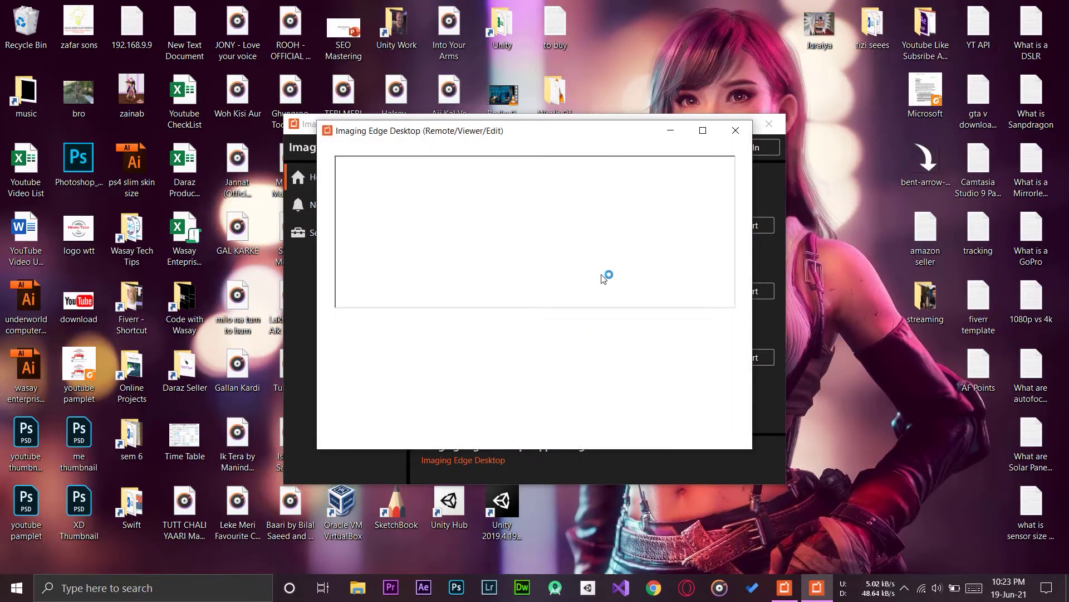
scroll(540, 325, down, 1)
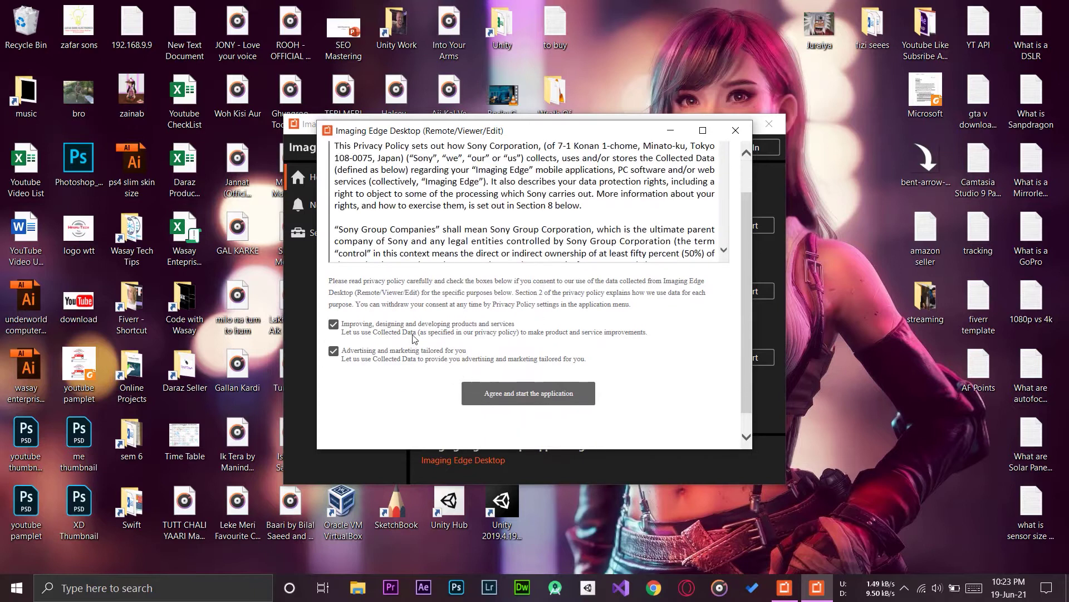
click(545, 392)
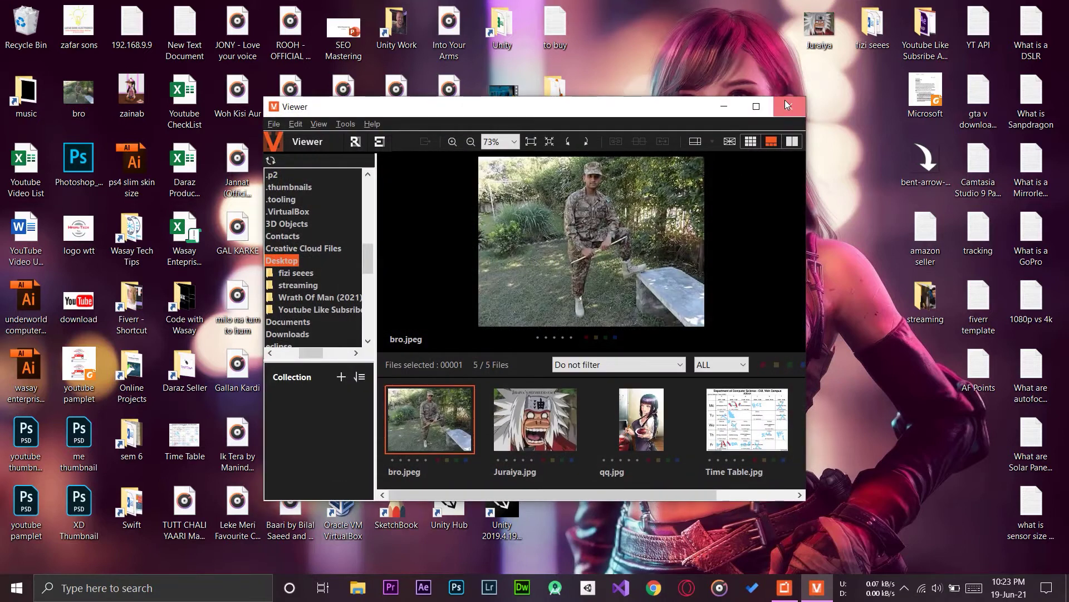
click(786, 103)
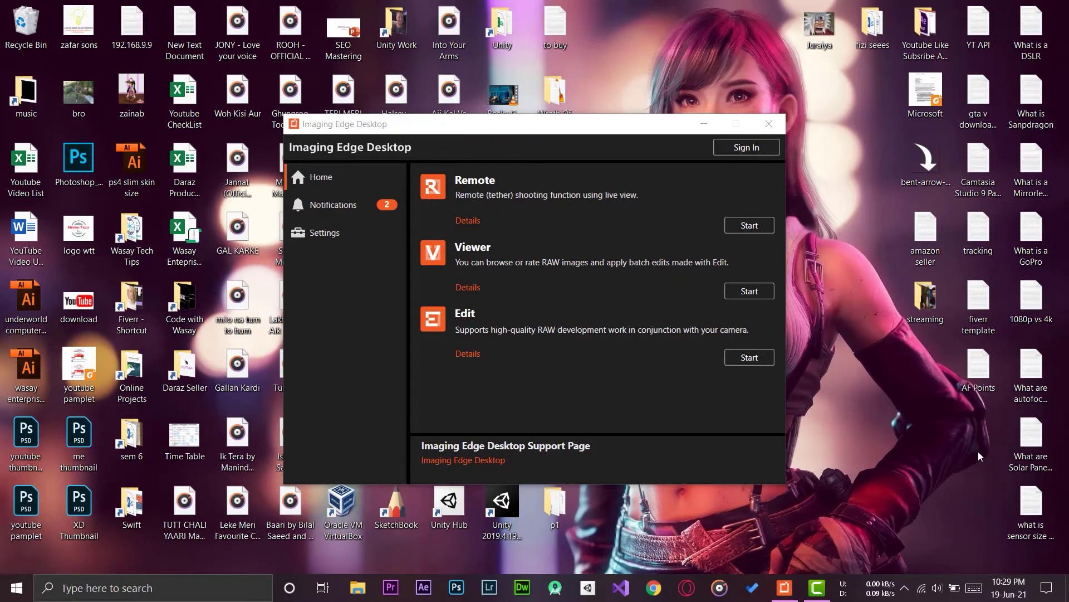
Step: Start Remote and connect to the ILCE-6400 from the device list over USB
click(749, 225)
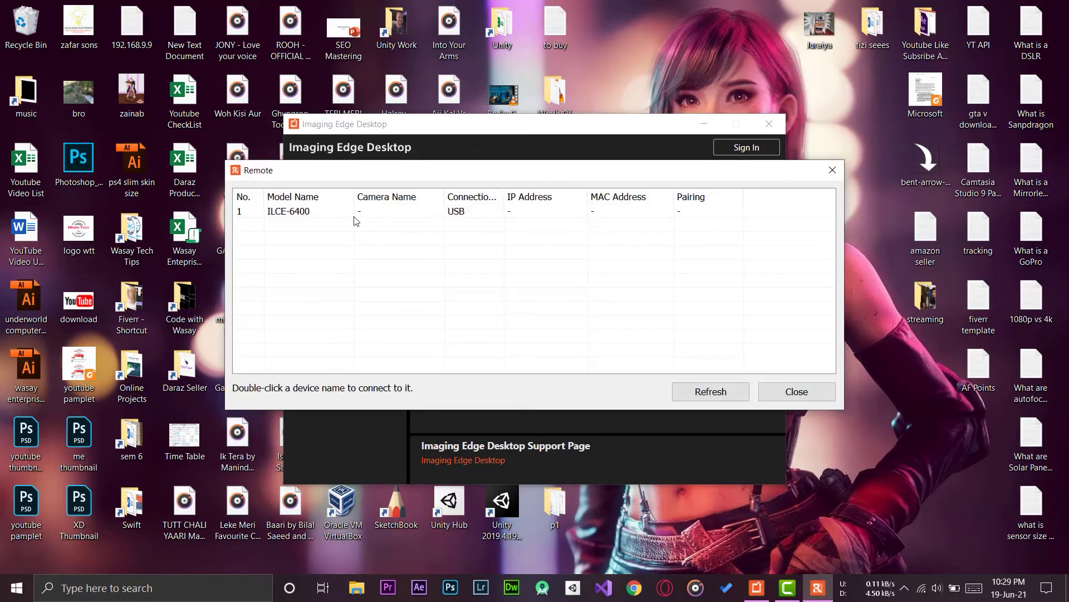
click(295, 213)
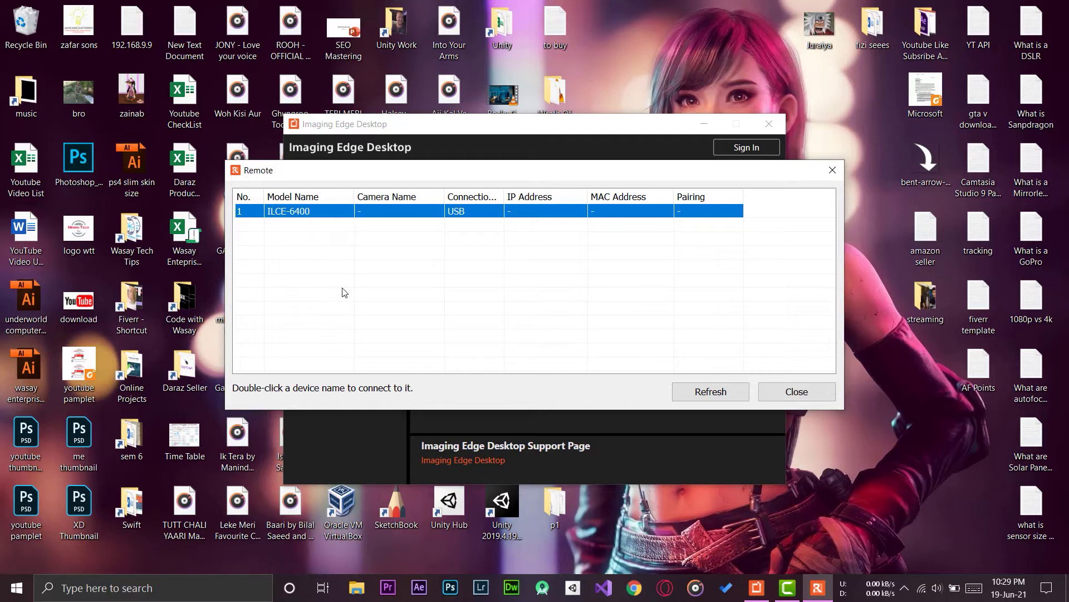
double_click(305, 212)
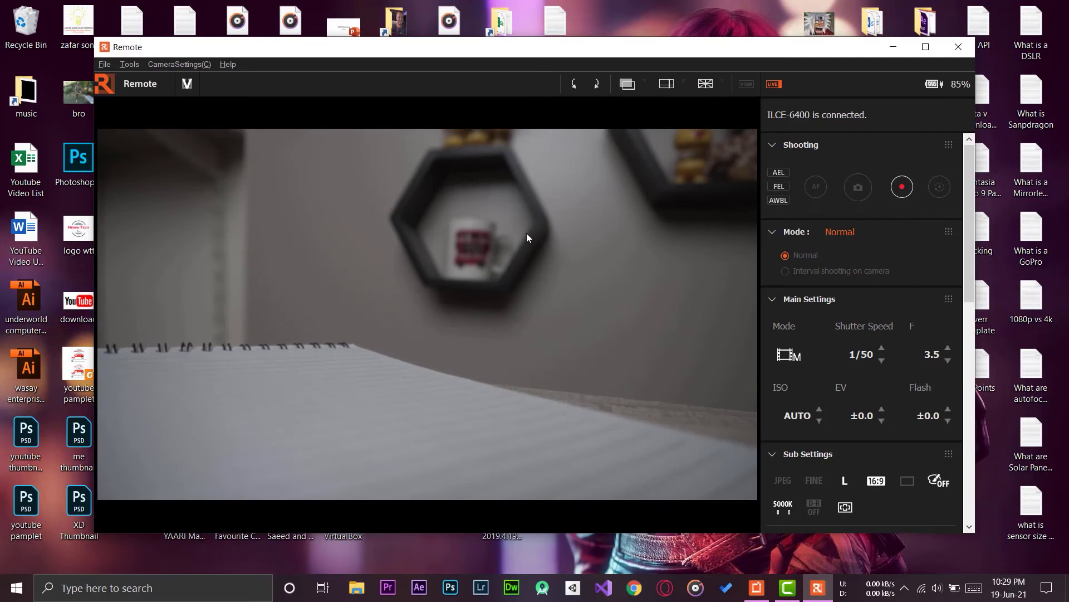
Step: Maximize the Remote window showing the ILCE-6400 live view at 1/50, F3.5, ISO AUTO
click(919, 51)
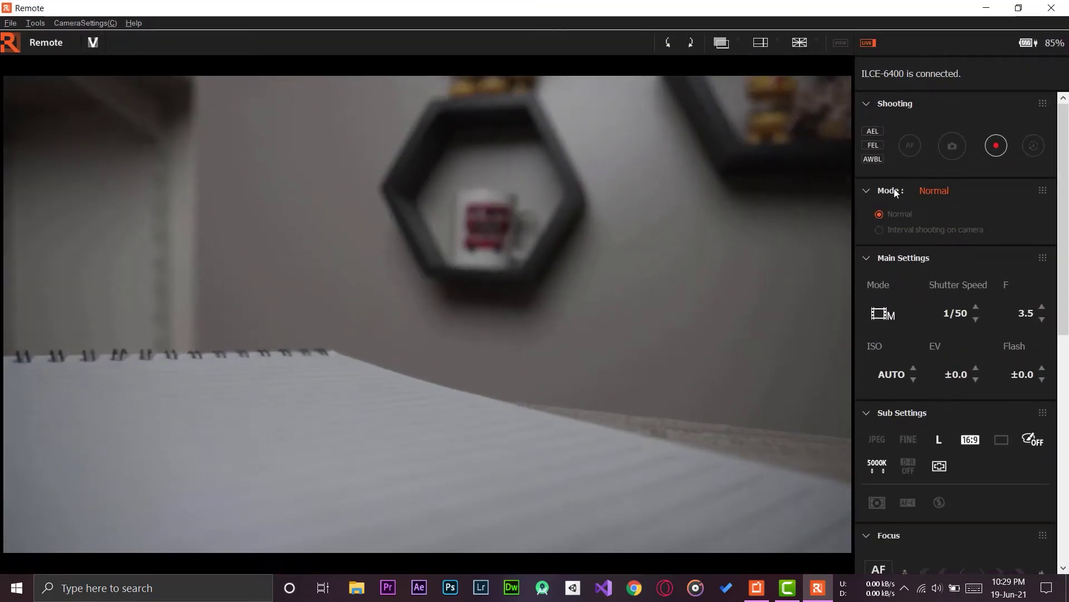